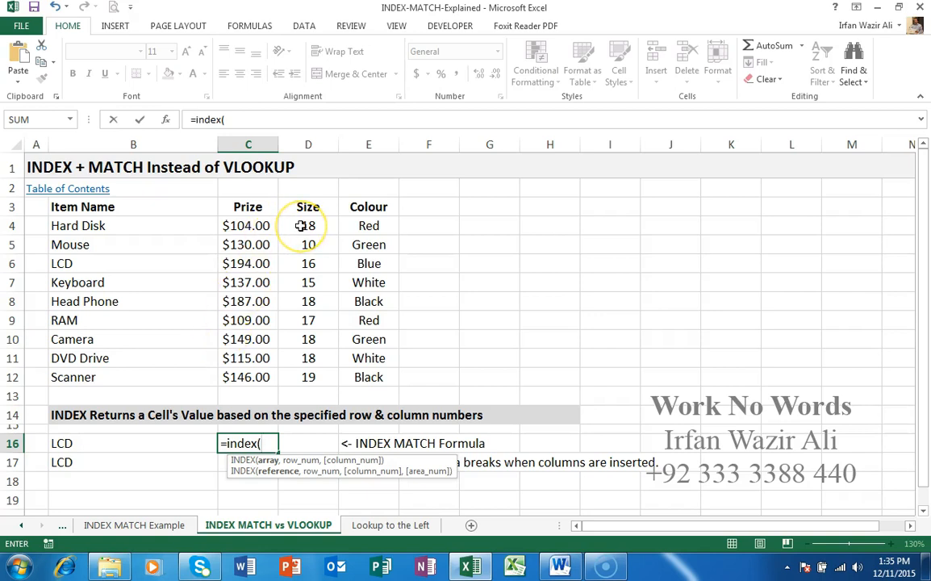
# Complete the INDEX formula in C16 to return the Size from D4:D12, using MATCH of B16 in B4:B12 with exact match 0
pyautogui.moveTo(300, 226); pyautogui.dragTo(321, 377)
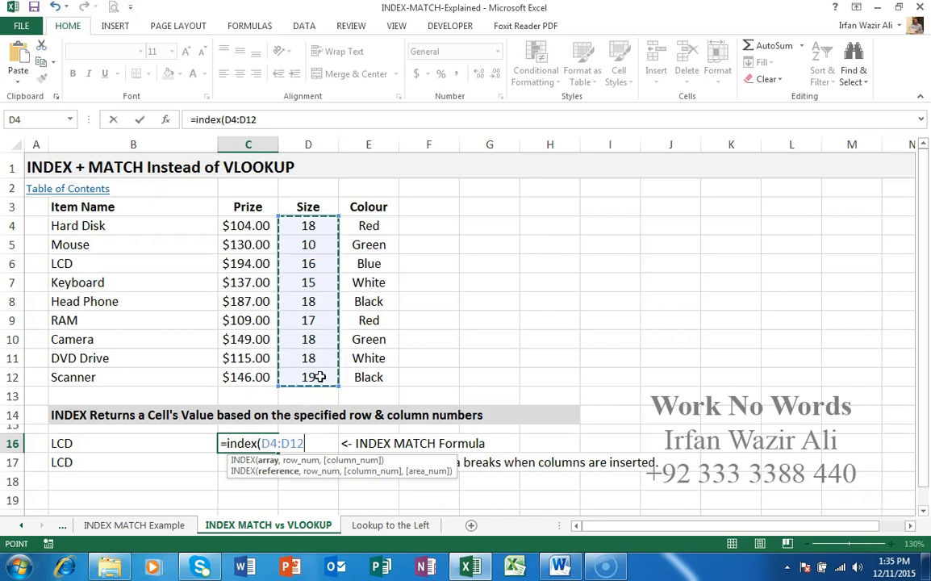
pyautogui.write(',match')
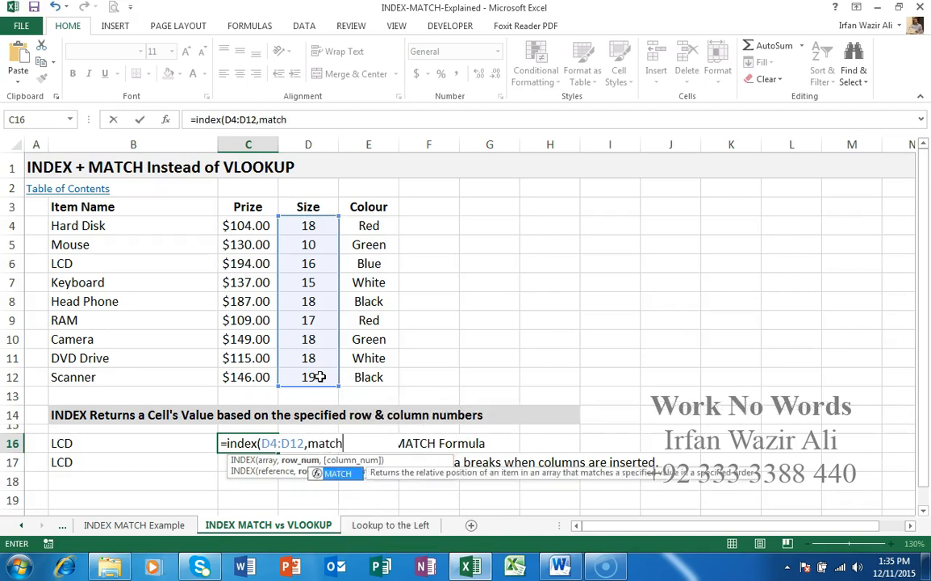
pyautogui.write('(')
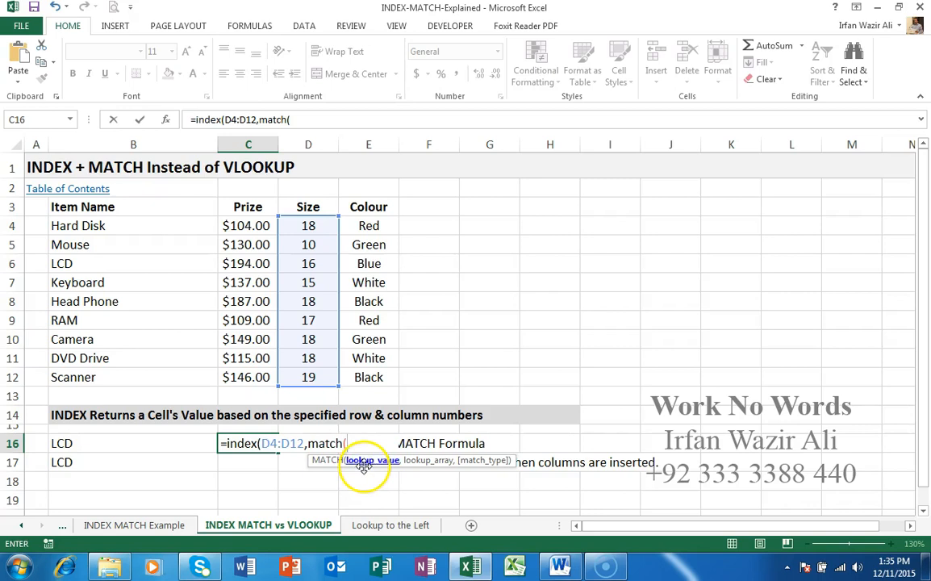
pyautogui.click(156, 443)
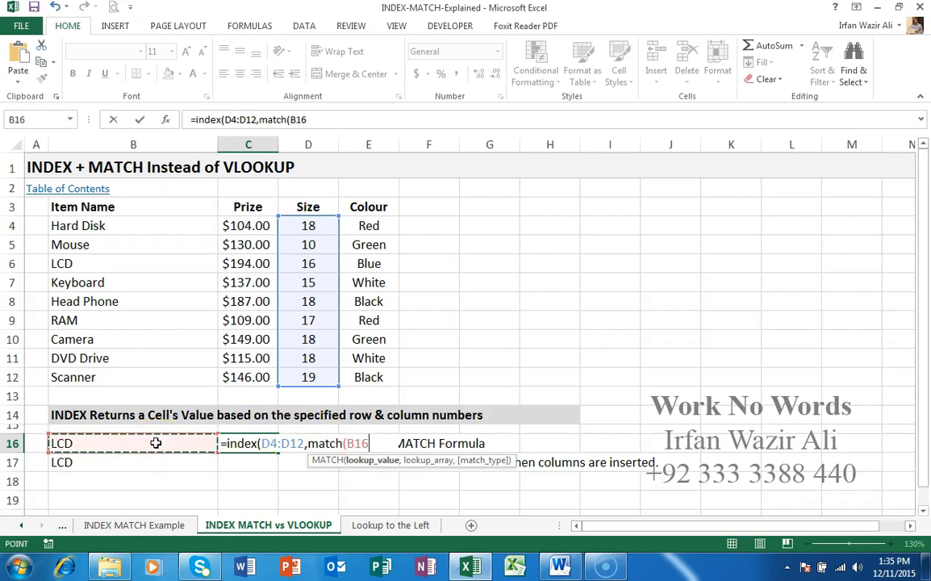
pyautogui.write(',')
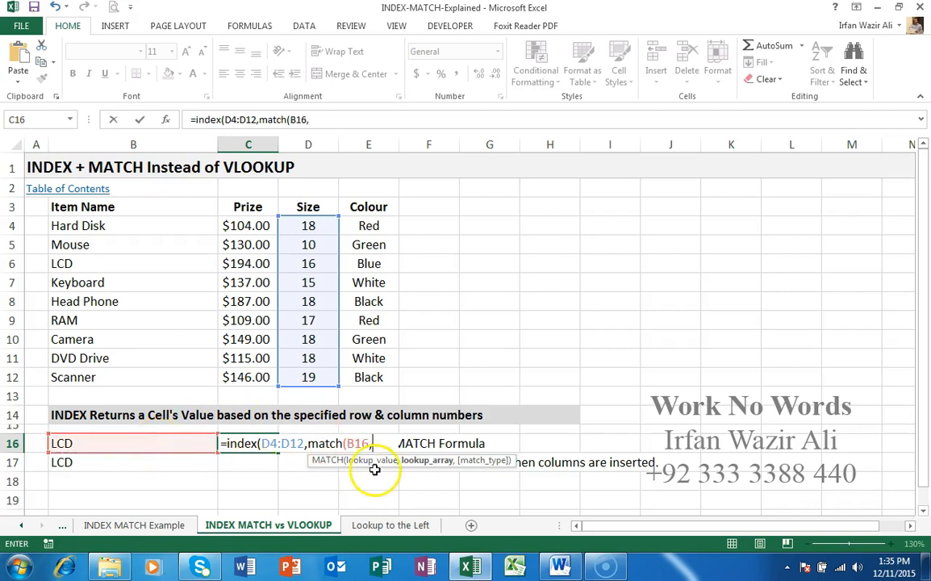
pyautogui.moveTo(94, 226); pyautogui.dragTo(96, 377)
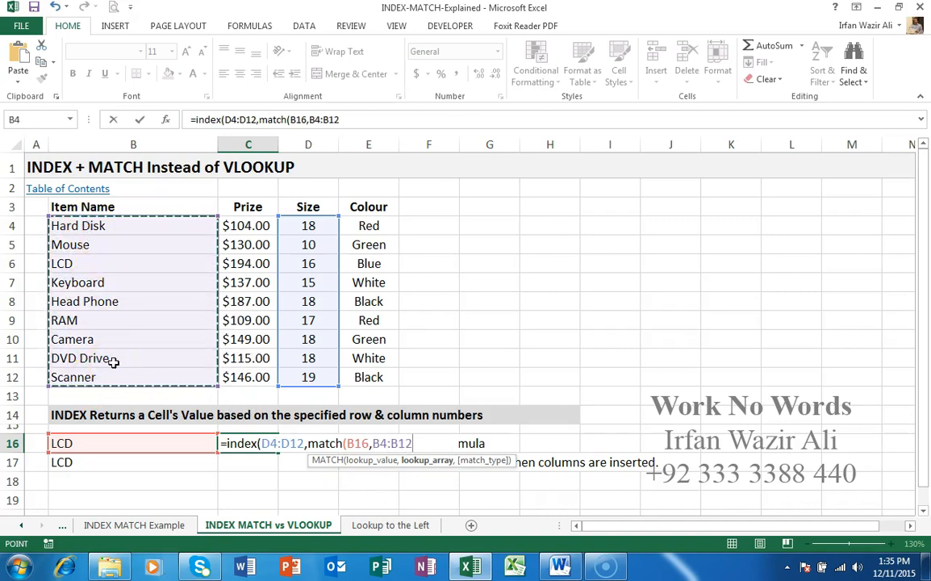
pyautogui.write(',')
pyautogui.press('Down')
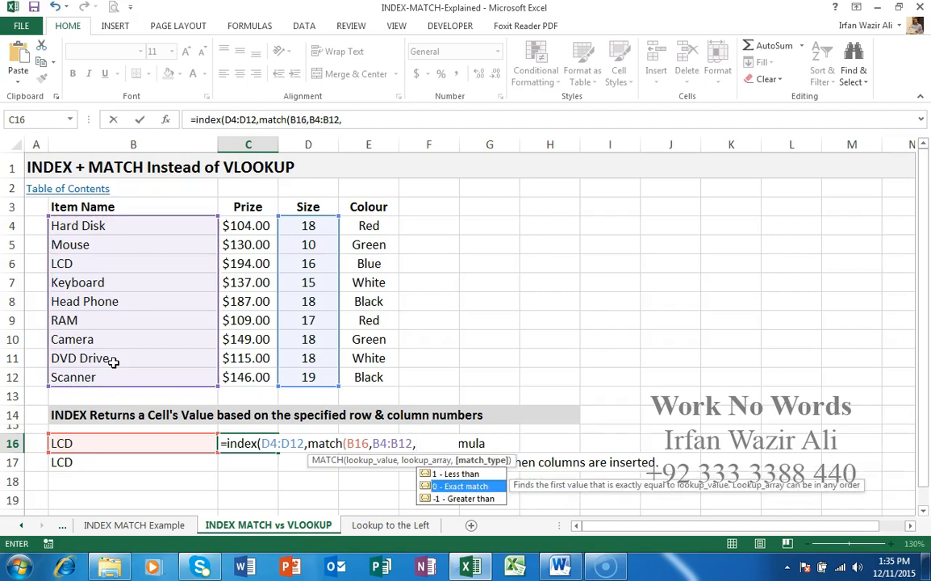
pyautogui.write('0')
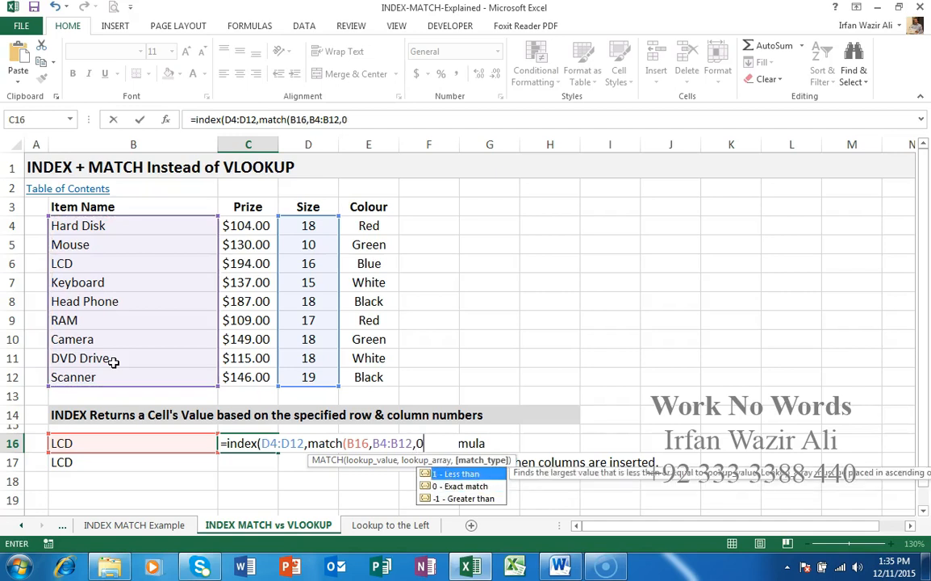
pyautogui.write('))')
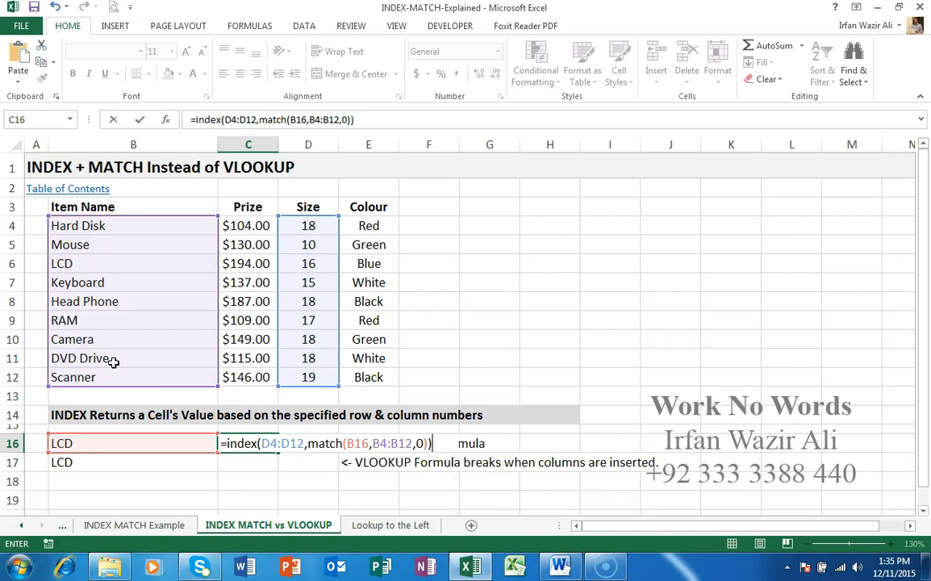
pyautogui.press('Return')
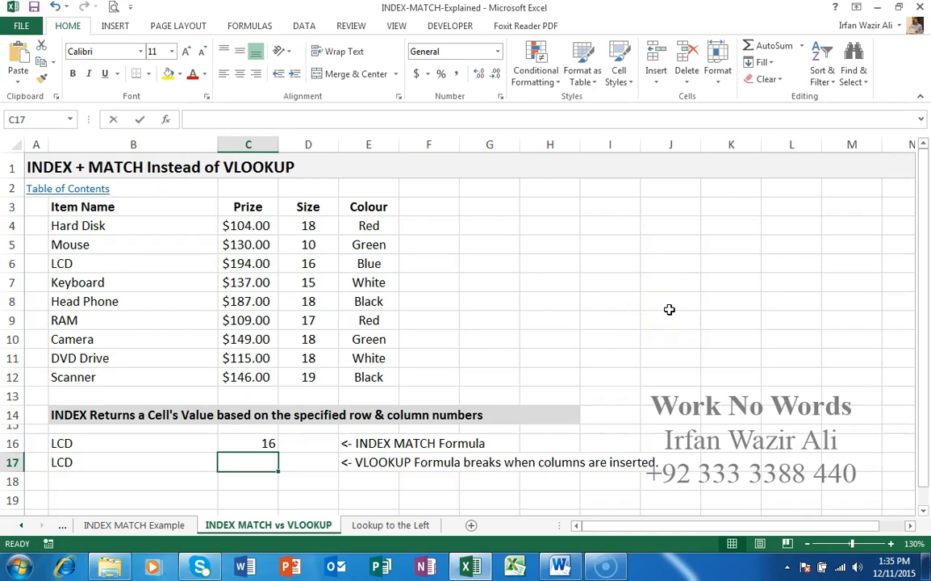
# Enter a VLOOKUP formula in C17 that looks up B17 in B4:E12 and returns column 3 with FALSE for exact match
pyautogui.write('=vlo')
pyautogui.press('Tab')
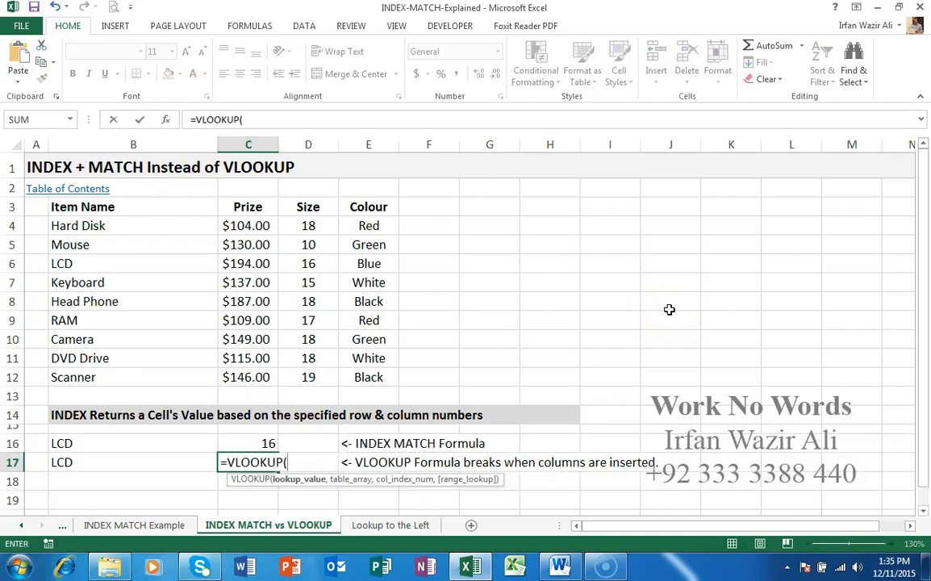
pyautogui.click(147, 464)
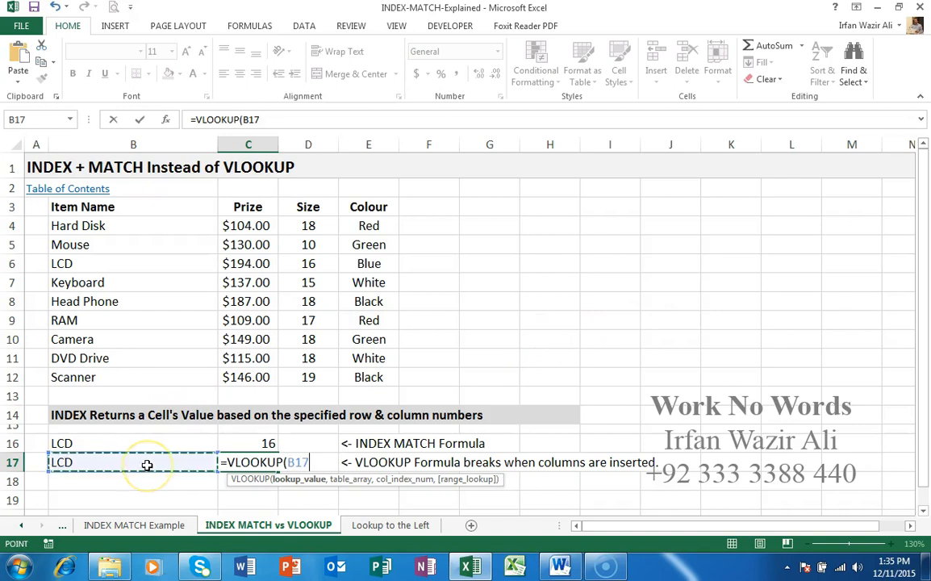
pyautogui.write(',')
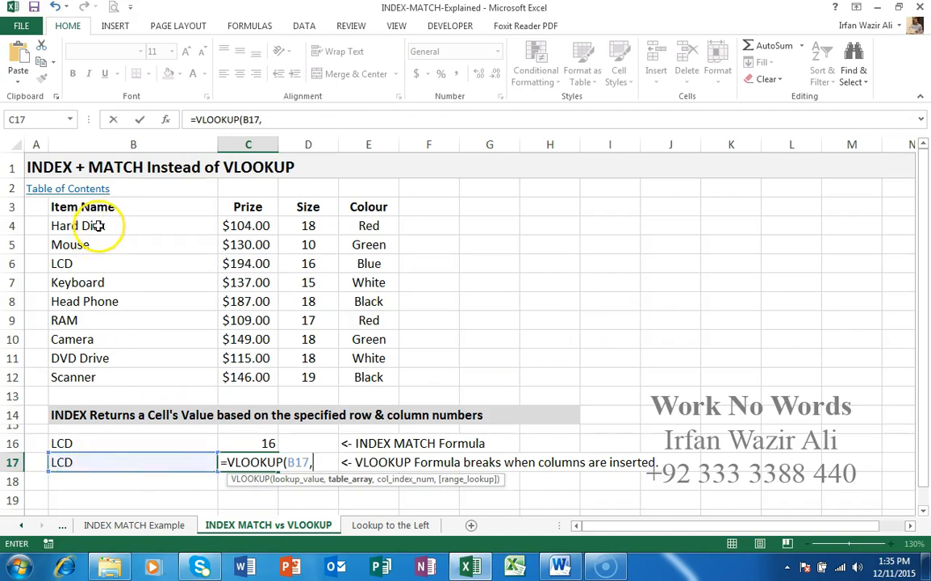
pyautogui.moveTo(97, 223); pyautogui.dragTo(361, 377)
pyautogui.write(',')
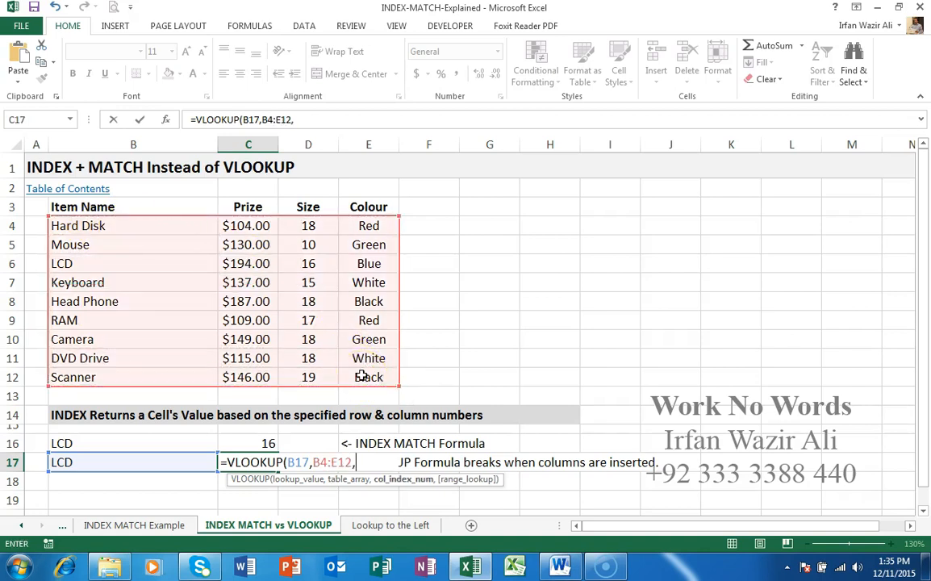
pyautogui.write('3,')
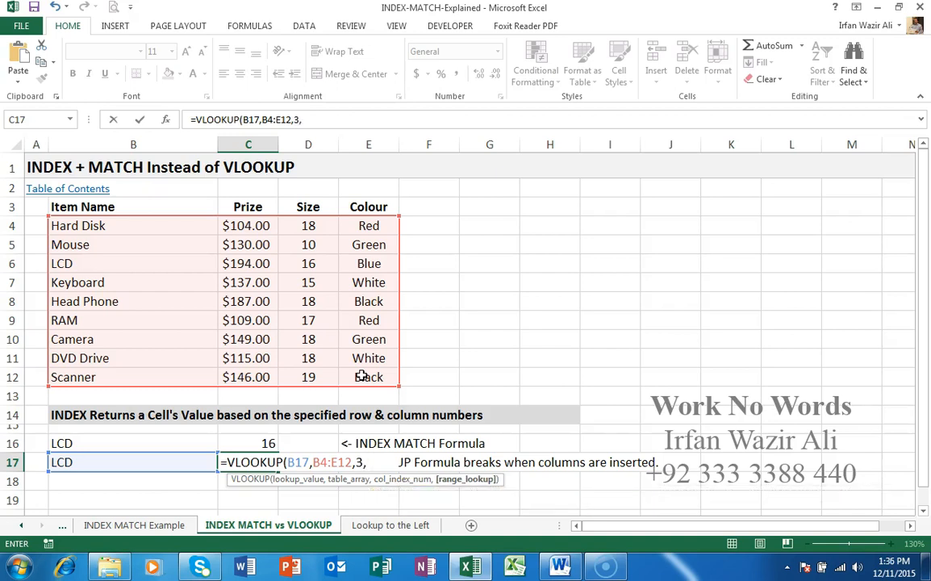
pyautogui.write('FALSE)')
pyautogui.press('Return')
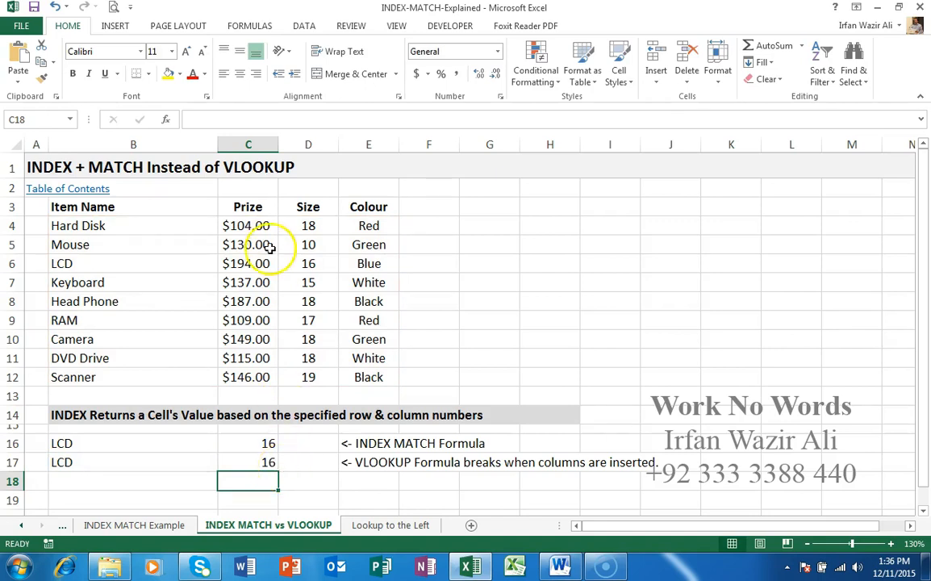
# Insert a blank column between the Prize and Size columns to test both lookup formulas
pyautogui.rightClick(306, 145)
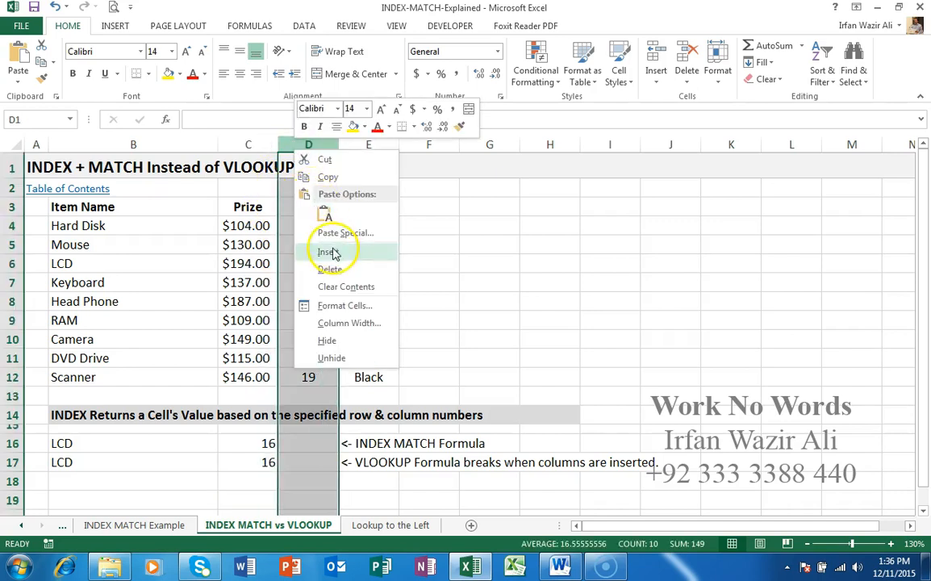
pyautogui.click(328, 252)
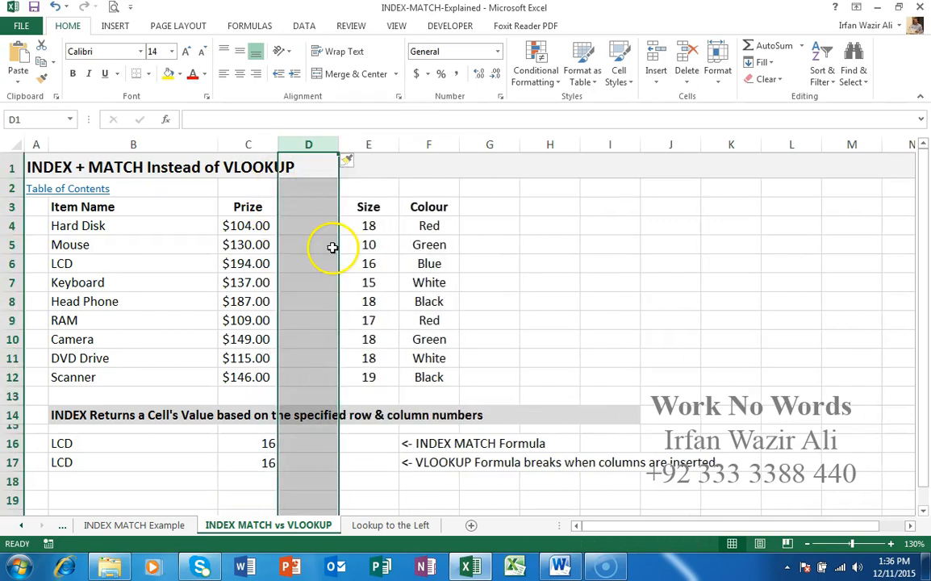
pyautogui.click(354, 476)
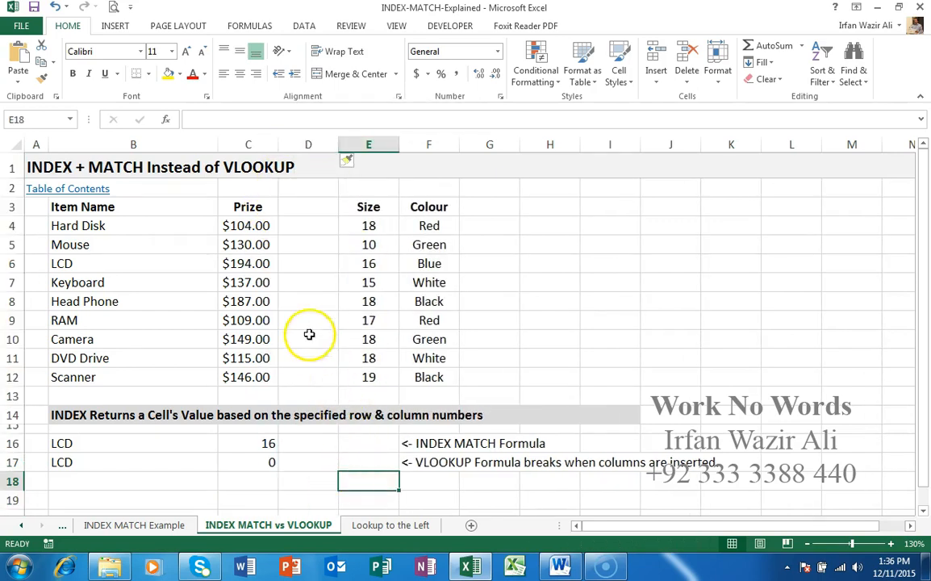
# Examine the VLOOKUP formula in C17 and the INDEX MATCH references in C16 after the column insertion
pyautogui.click(247, 462)
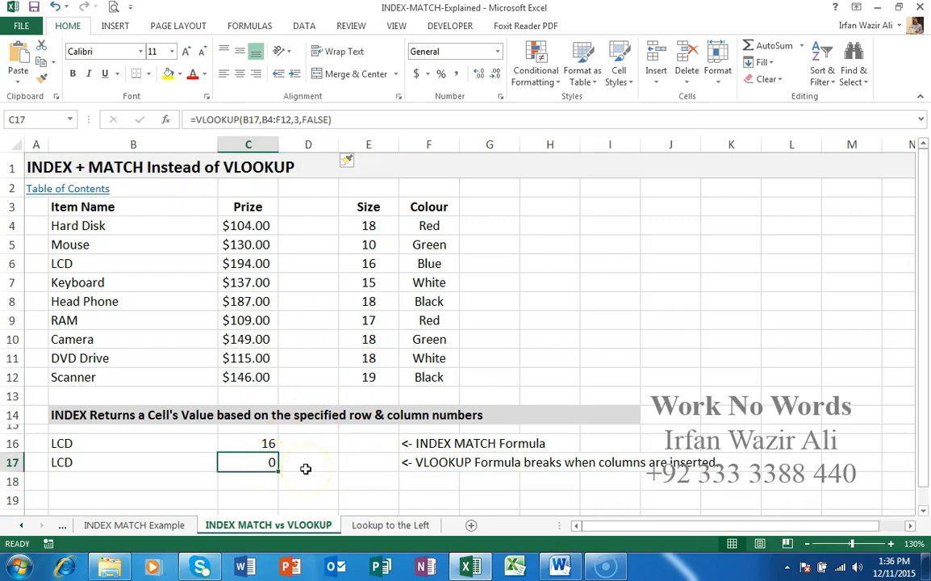
pyautogui.doubleClick(269, 443)
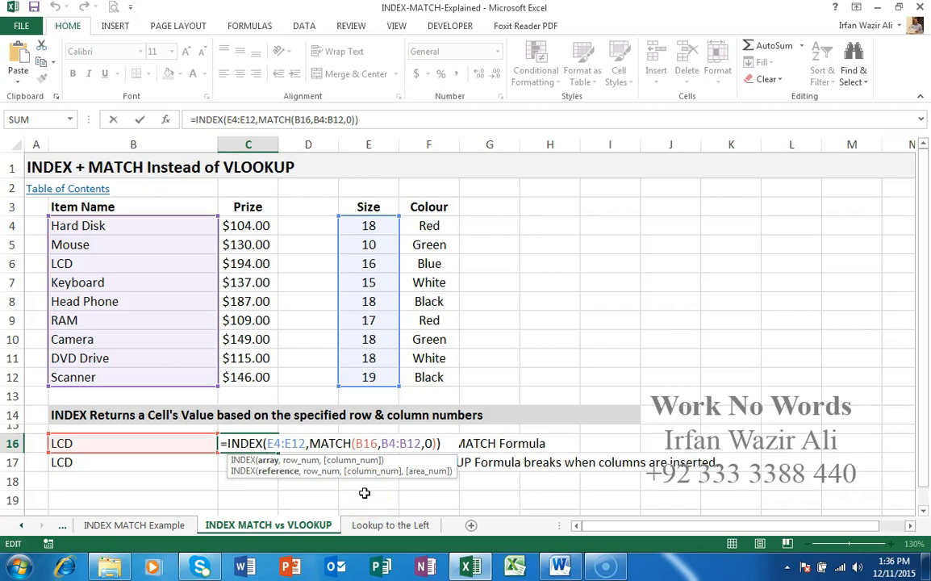
pyautogui.press('Return')
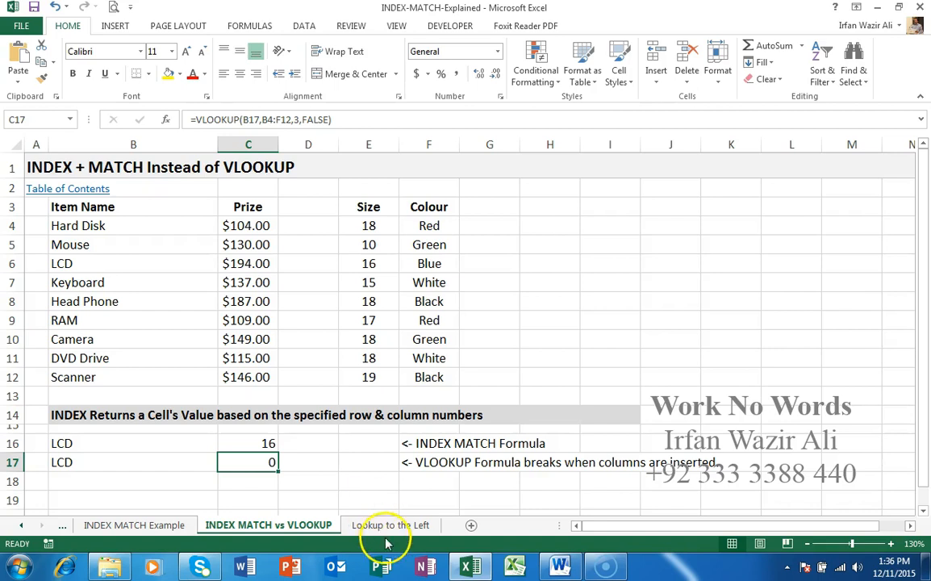
# Open the Lookup to the Left sheet and go to its Emp ID column
pyautogui.click(380, 526)
pyautogui.keyDown('ctrl'); pyautogui.scroll(2, 257, 350); pyautogui.keyUp('ctrl')
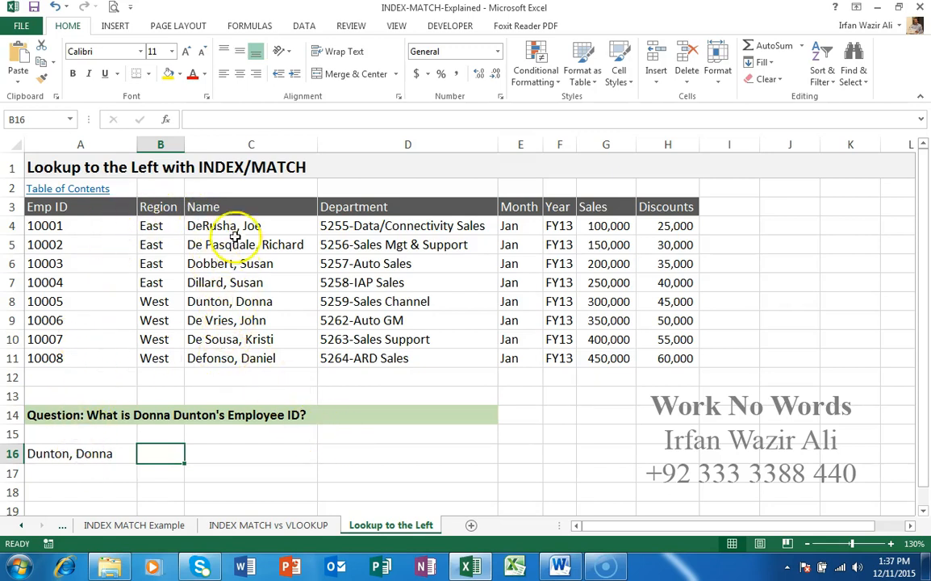
pyautogui.click(62, 337)
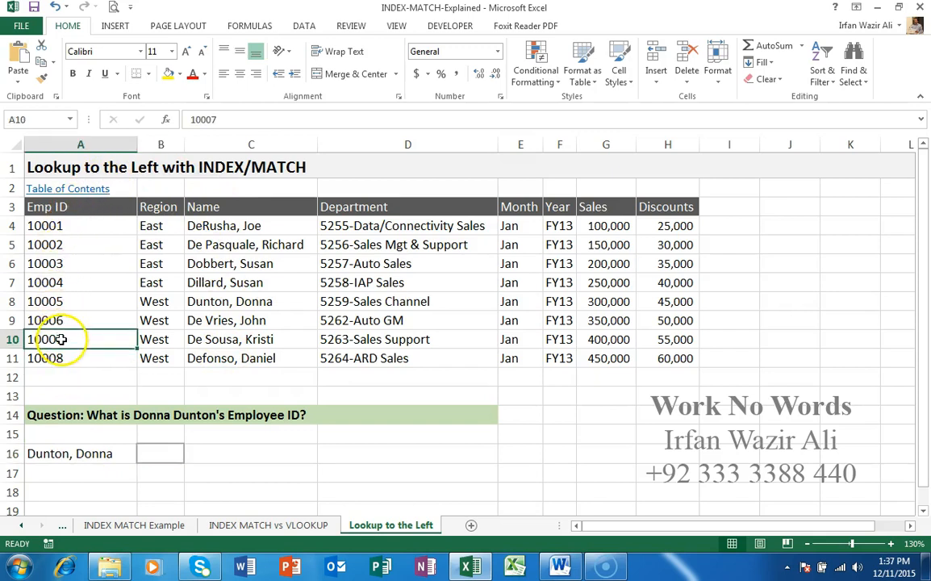
# Enter =INDEX(A4:A11,MATCH(A16,C4:C11,0)) in B16 to look up the employee's ID from the name in A16
pyautogui.click(161, 452)
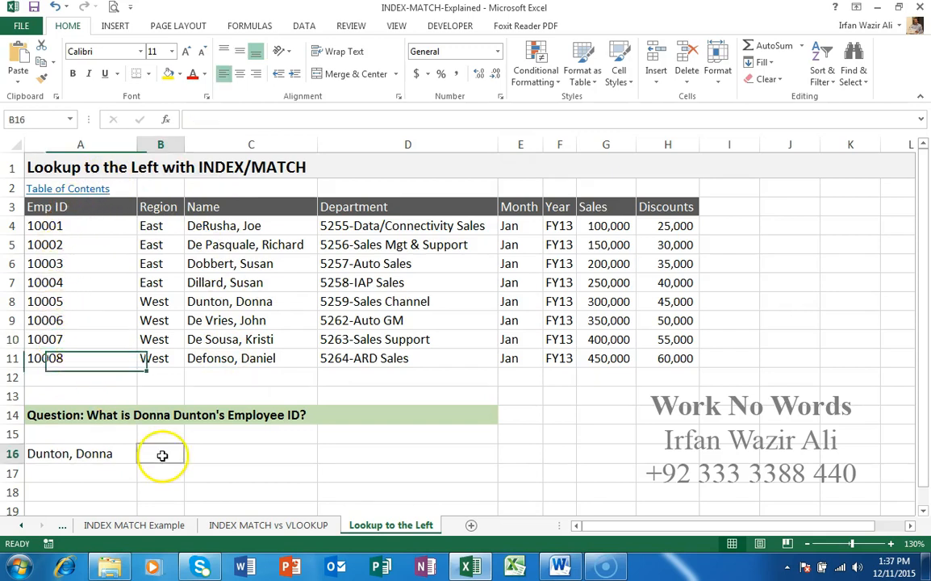
pyautogui.write('=')
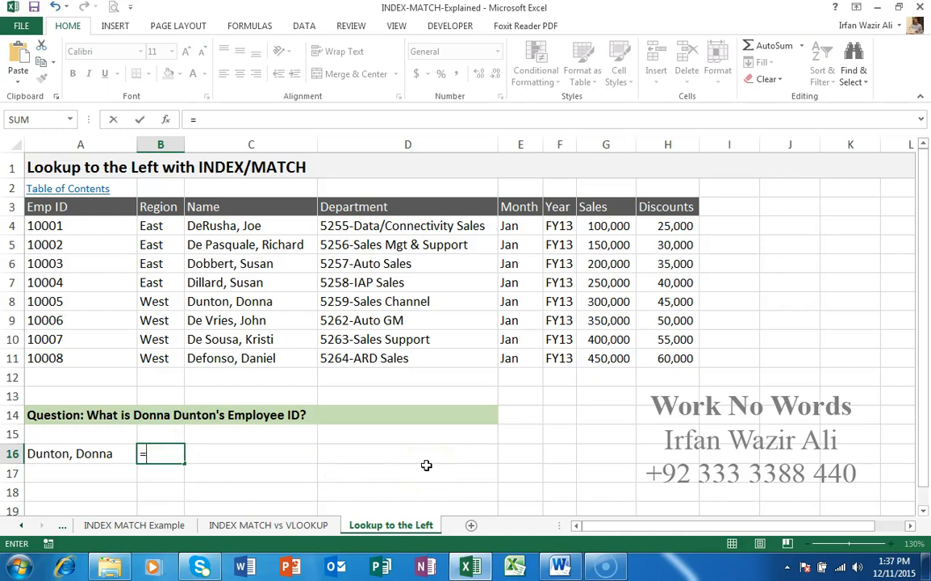
pyautogui.write('index(')
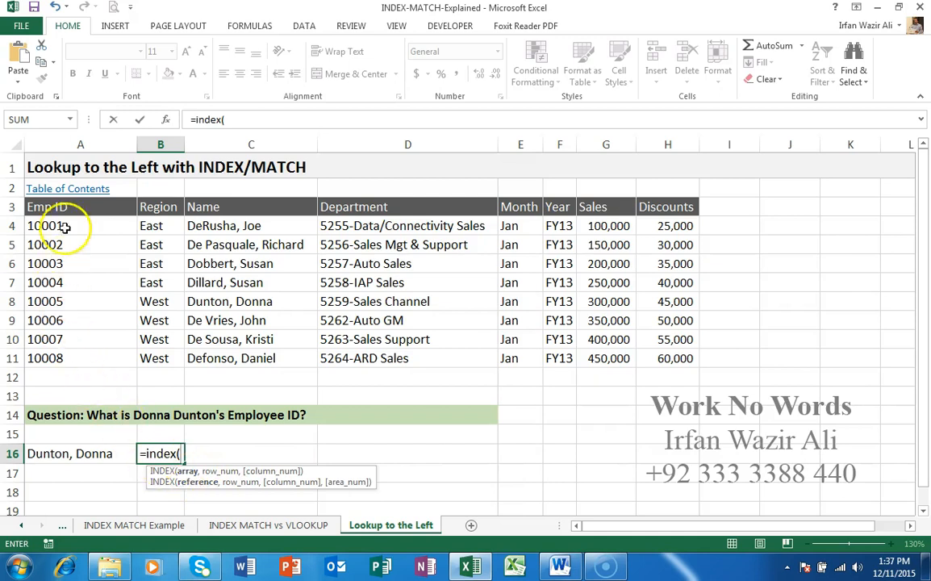
pyautogui.moveTo(65, 226); pyautogui.dragTo(69, 356)
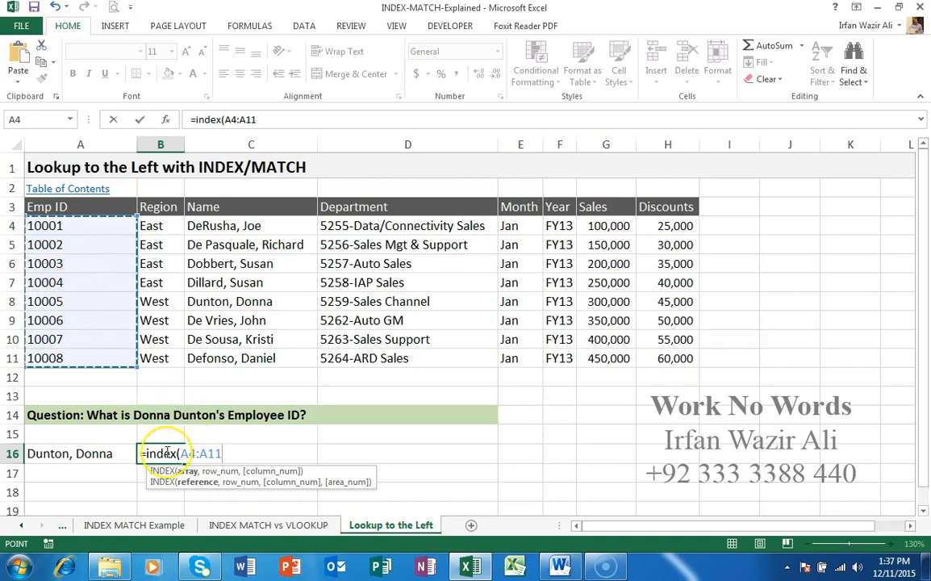
pyautogui.write(',match(')
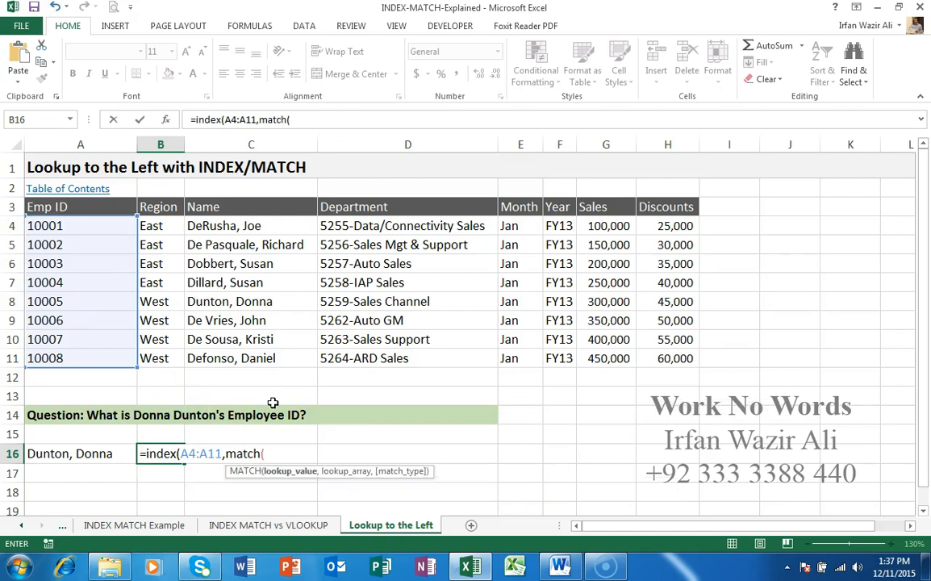
pyautogui.click(96, 452)
pyautogui.write(',')
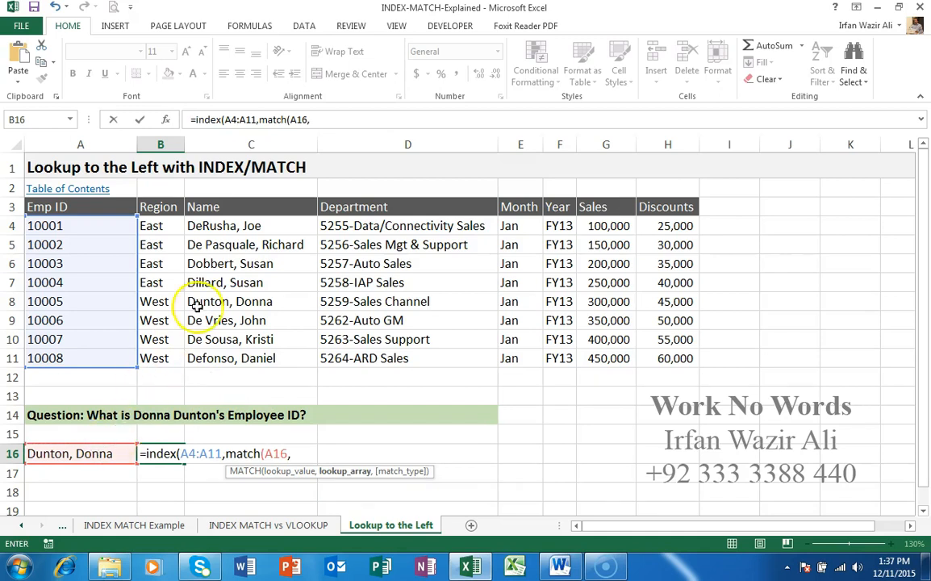
pyautogui.moveTo(247, 229); pyautogui.dragTo(256, 354)
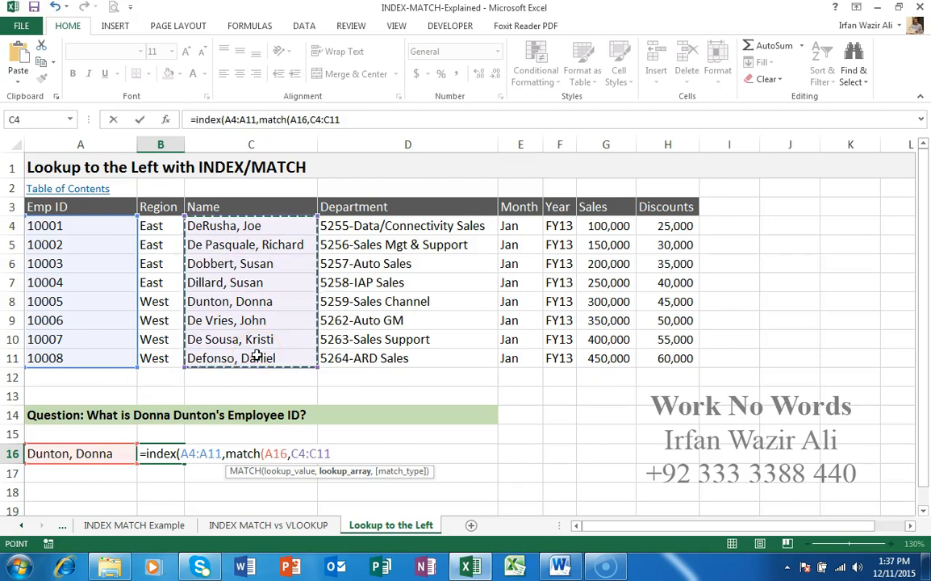
pyautogui.write(',0')
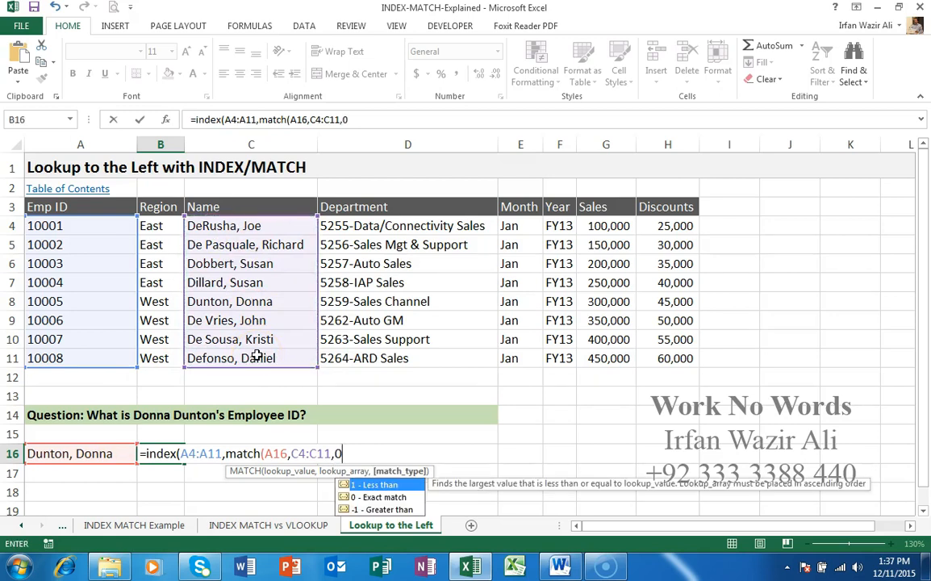
pyautogui.write('))')
pyautogui.press('Return')
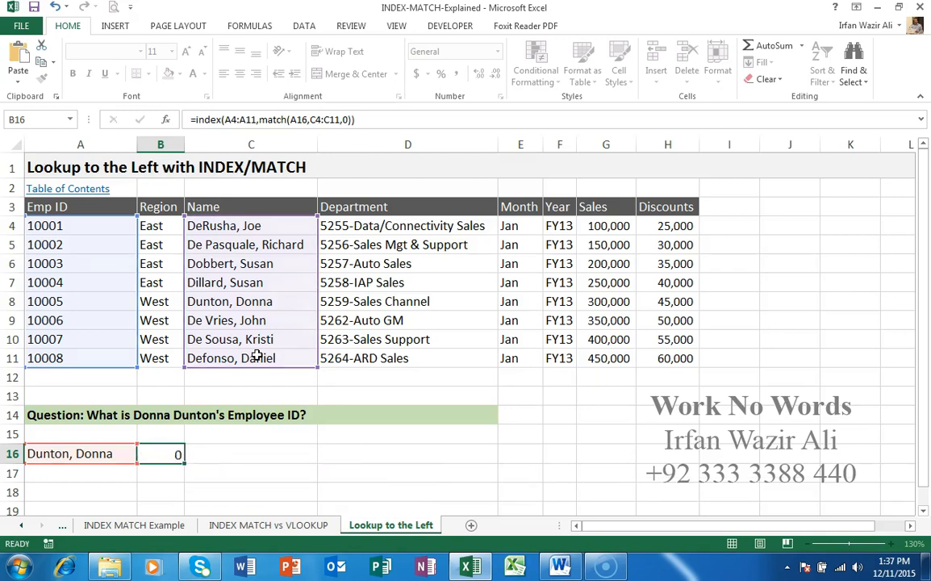
pyautogui.press('Up')
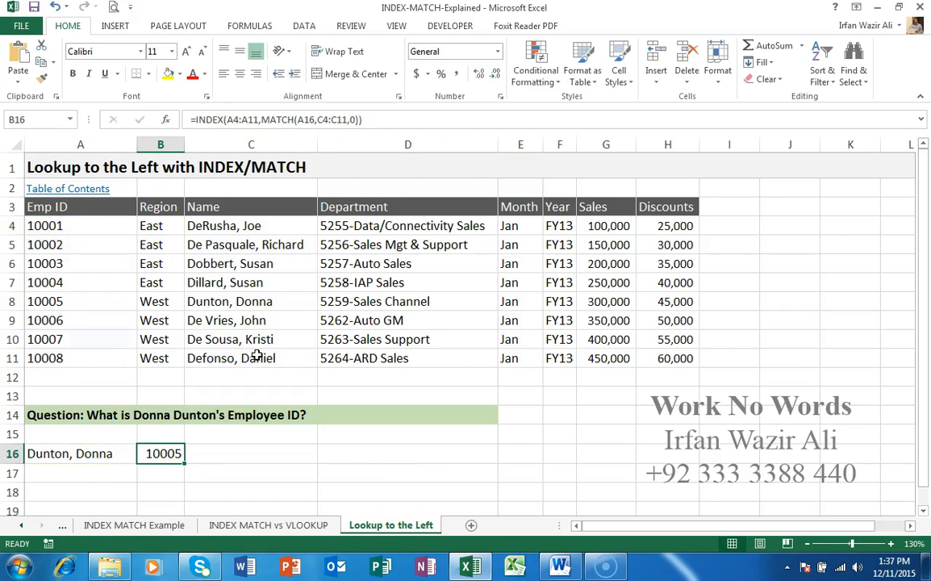